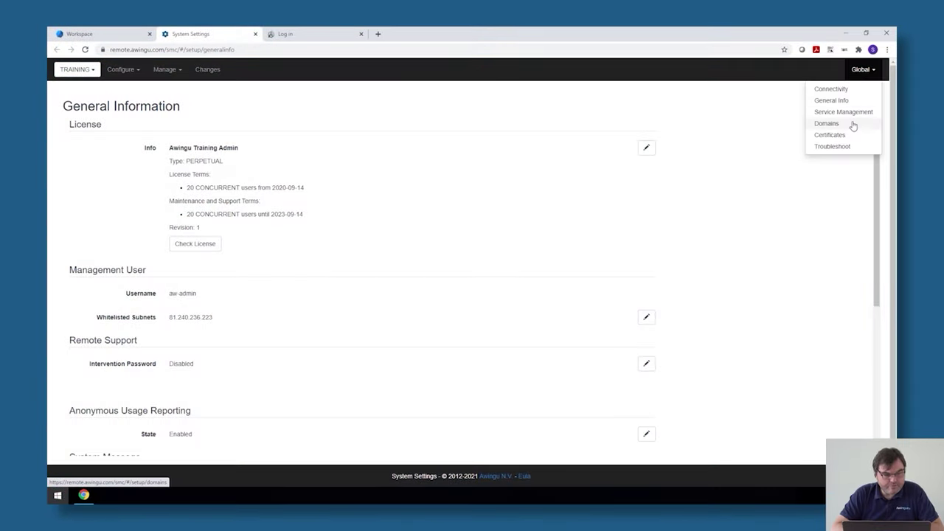
Open the Global Domains page listing SPIDERMAN, SUPERMAN and TRAINING, with TRAINING as the default
left_click(850, 123)
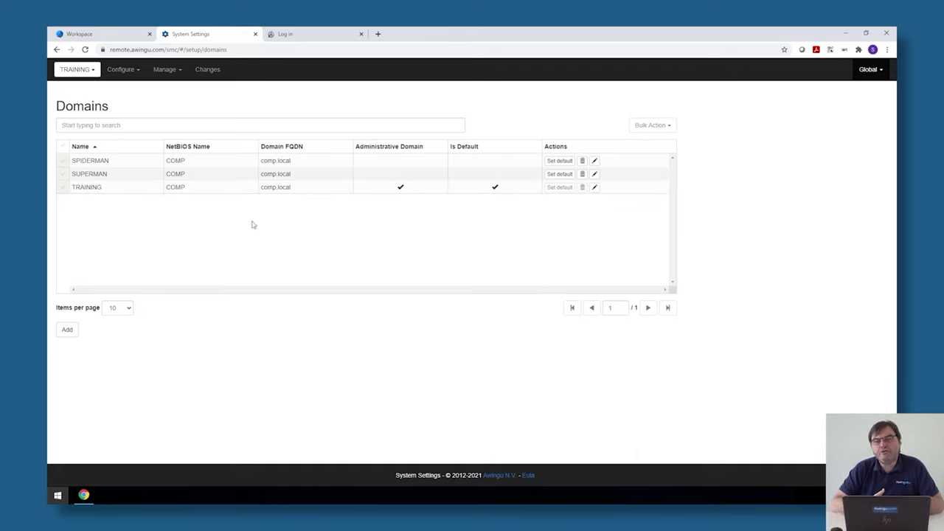
Show TRAINING's details: NetBIOS name COMP, FQDN comp.local, host header remote.awingu.com
left_click(595, 188)
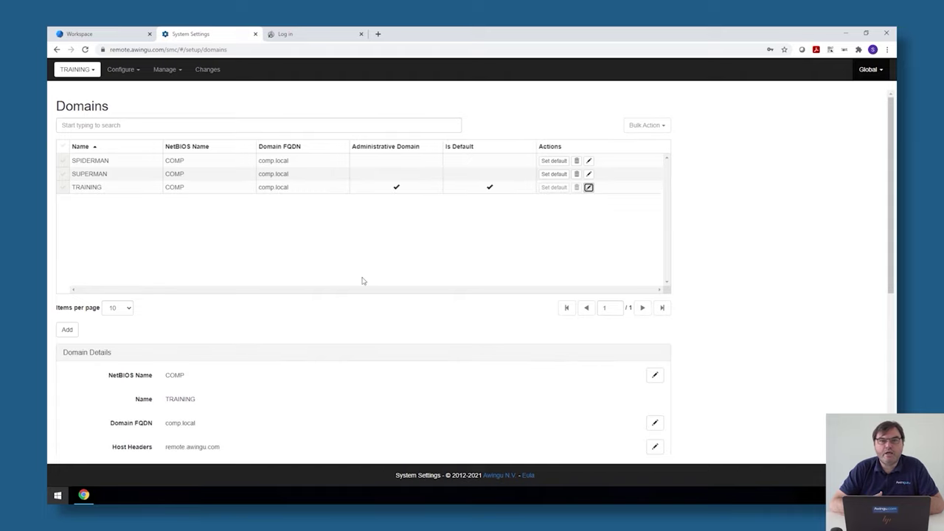
scroll(362, 280, "down", 1)
left_click_drag(94, 362, 197, 359)
double_click(196, 358)
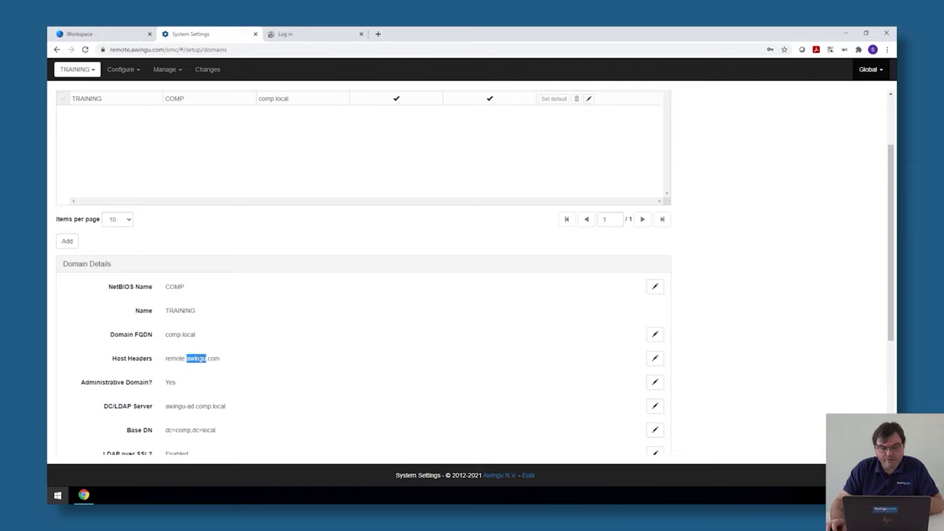
scroll(188, 357, "up", 2)
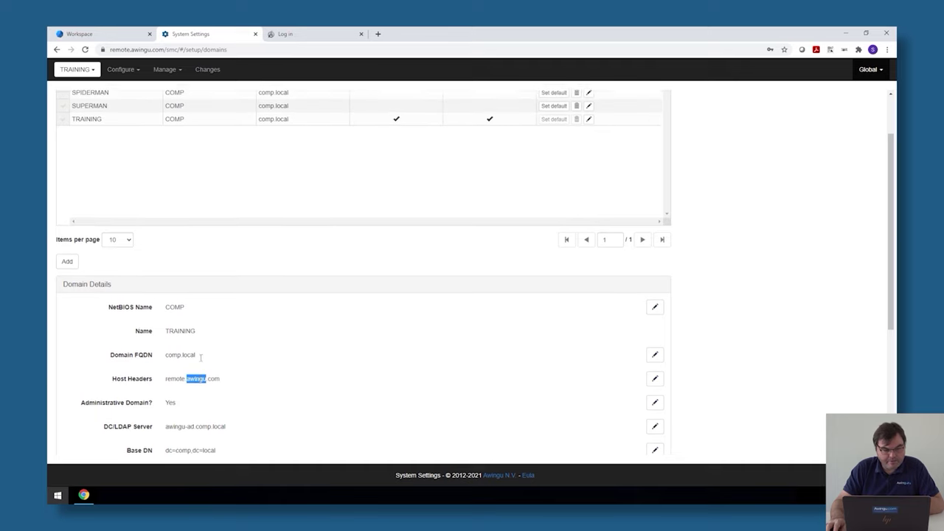
scroll(188, 353, "down", 2)
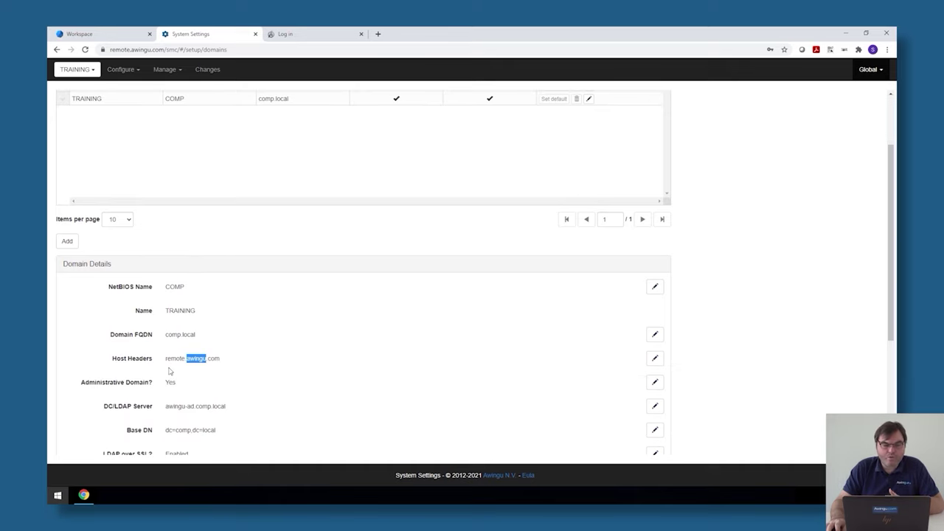
scroll(185, 374, "up", 2)
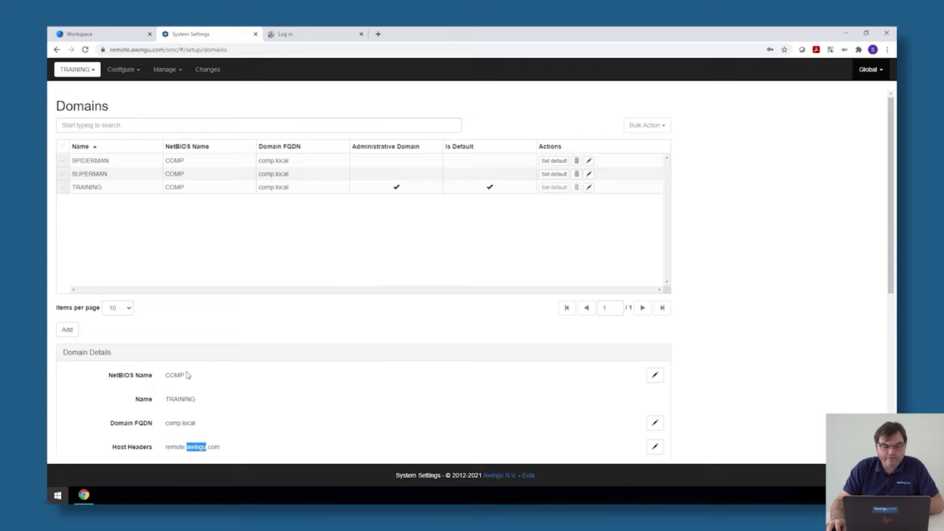
Review SUPERMAN's domain details, then display SPIDERMAN's, with host header spiderman.awingu.com and DNS server 10.7.0.4
left_click(588, 173)
scroll(260, 367, "down", 1)
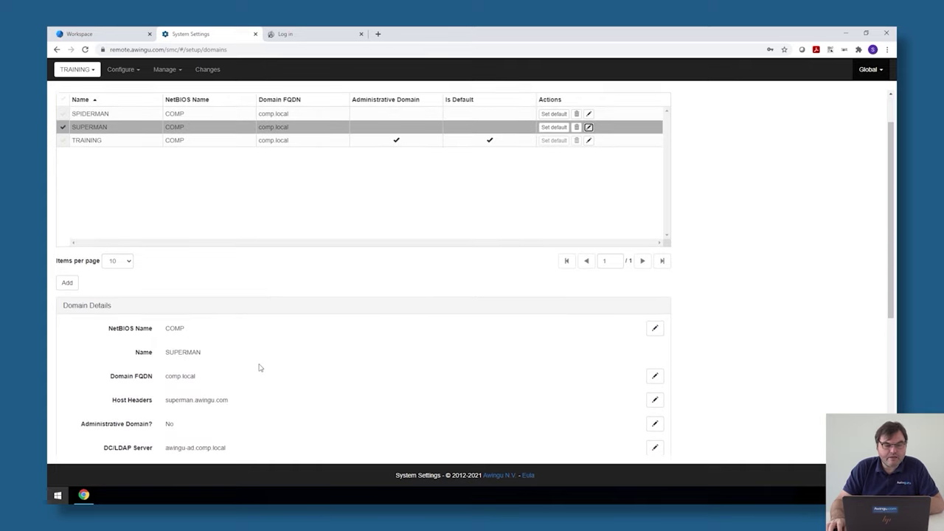
scroll(259, 368, "down", 1)
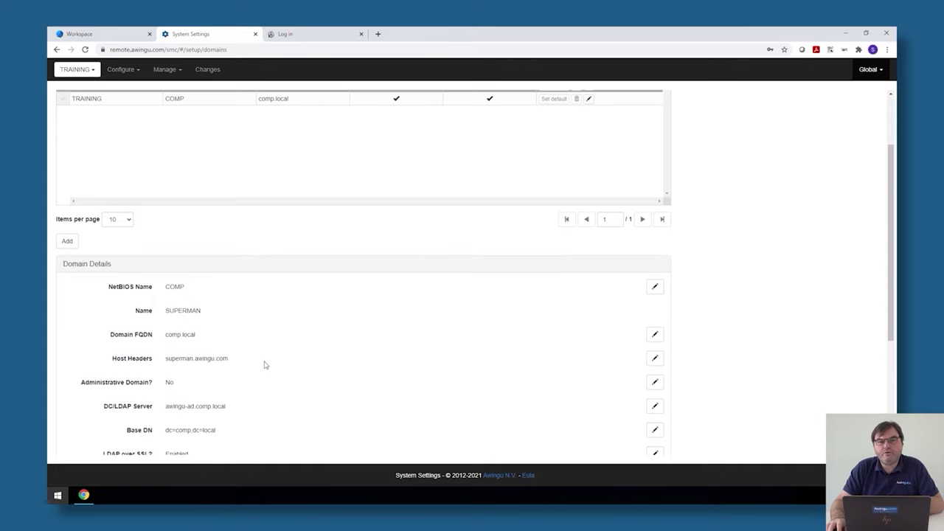
scroll(327, 367, "up", 2)
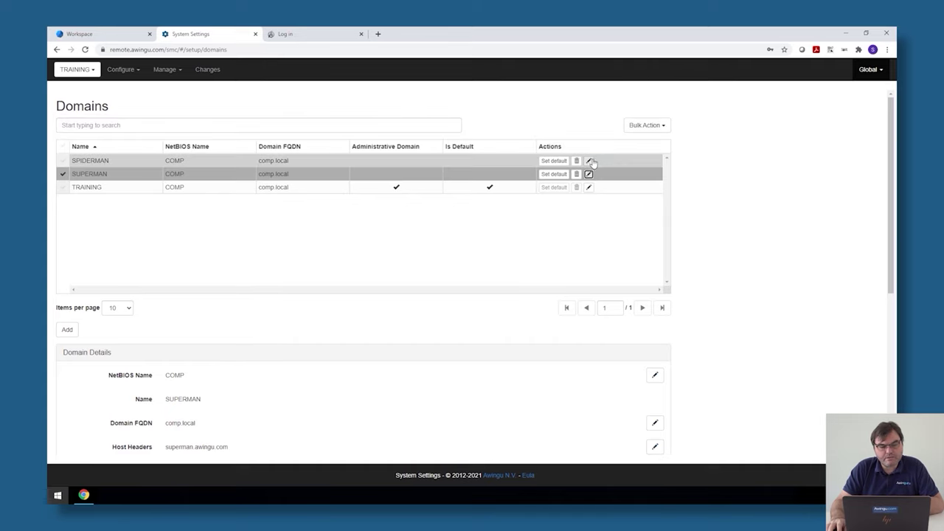
left_click(589, 160)
scroll(336, 343, "down", 3)
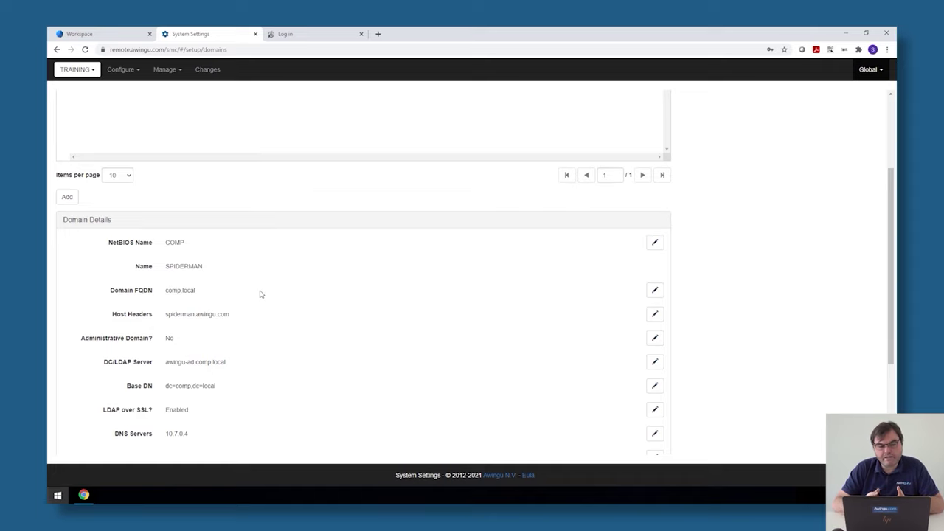
Check the tenant switcher, then list the Global sections and scroll back to the domains table
left_click(87, 72)
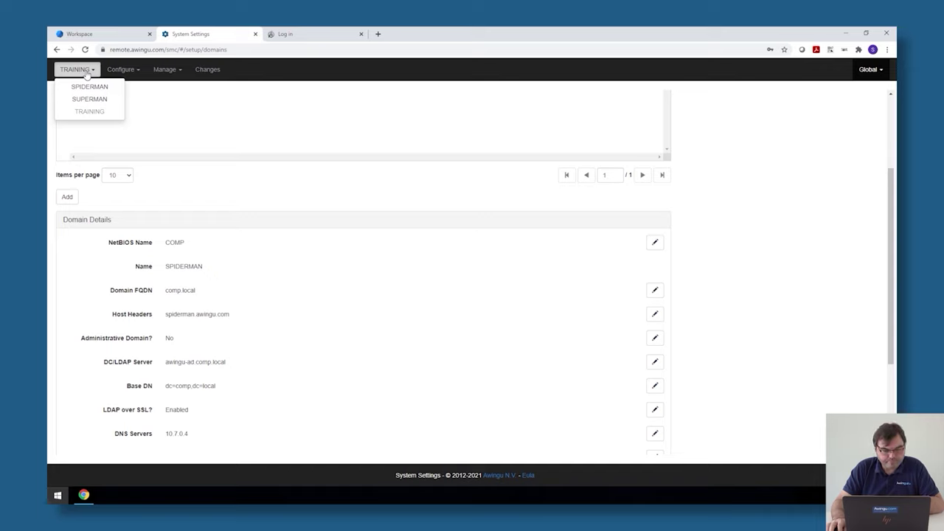
left_click(860, 71)
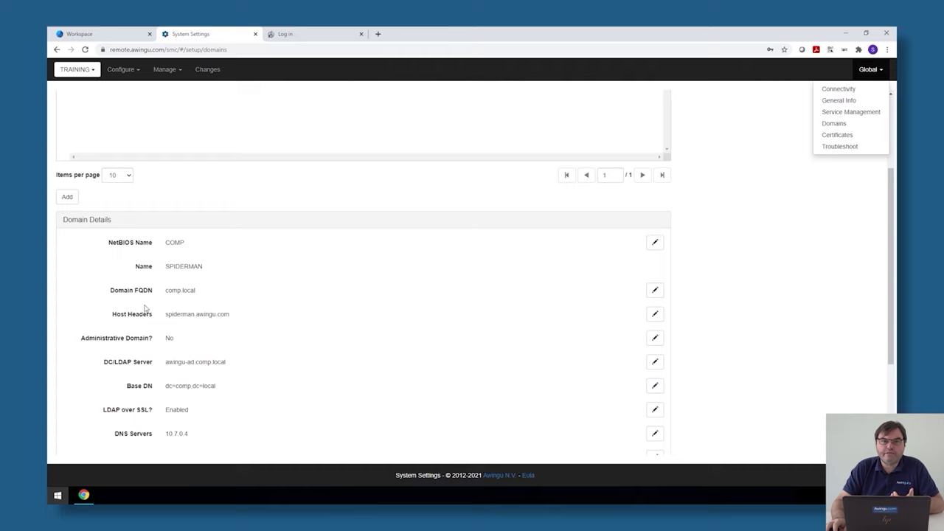
scroll(156, 306, "up", 2)
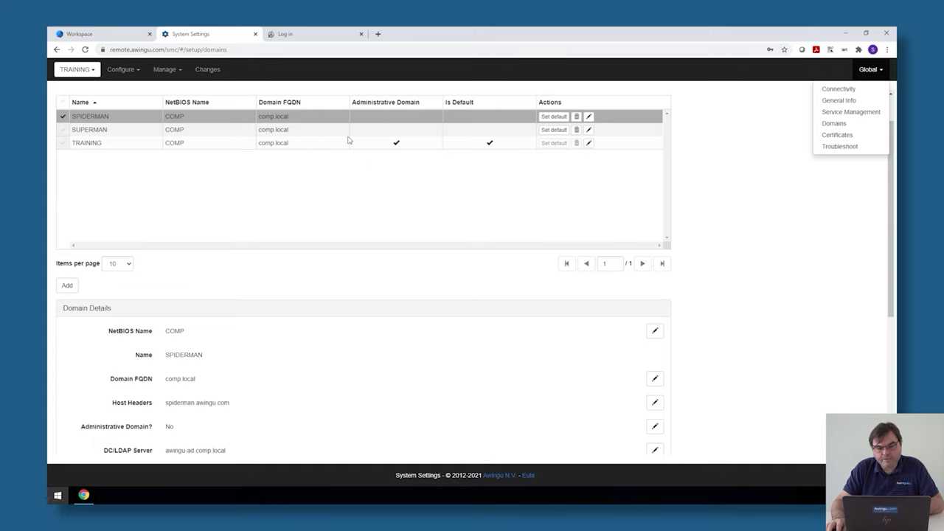
Dismiss the navbar menus so SPIDERMAN's details (host header spiderman.awingu.com) stay visible
left_click(90, 70)
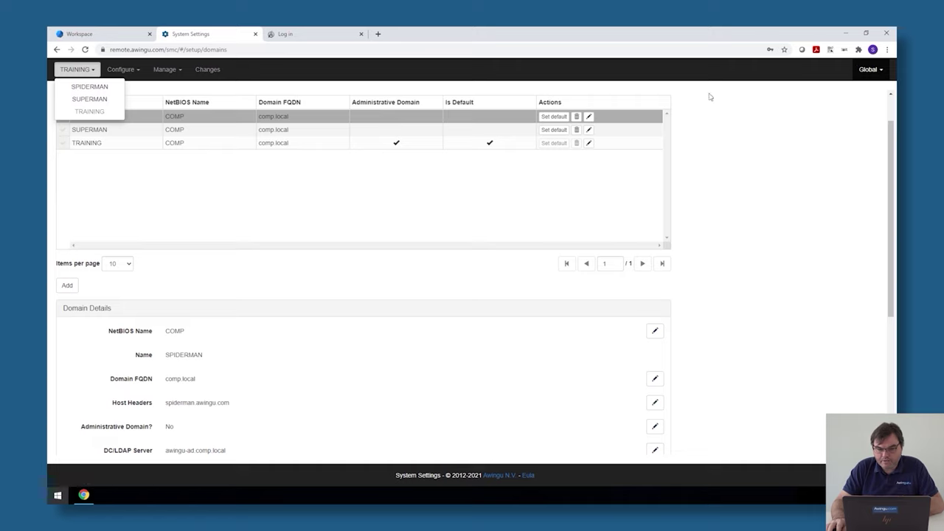
left_click(431, 215)
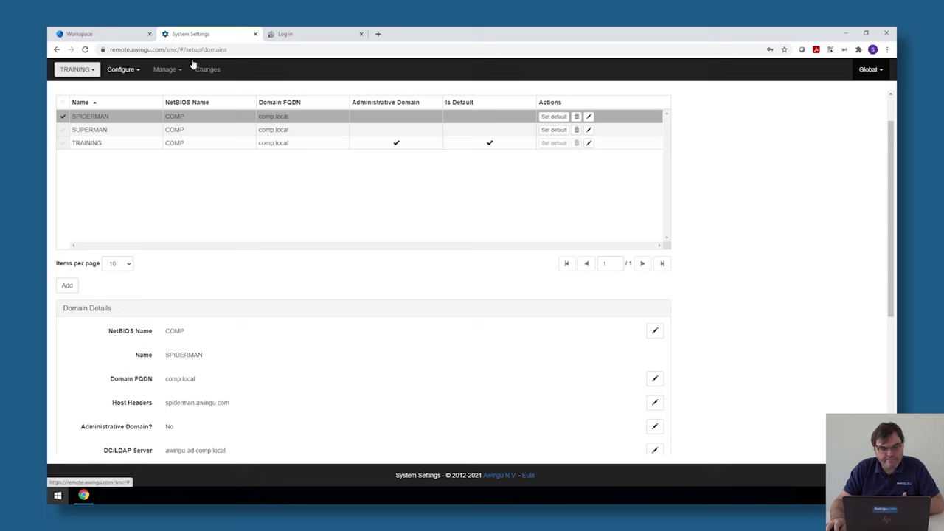
Log in at spiderman.awingu.com with the prefilled credentials to reach the red Avengers workspace
left_click(310, 37)
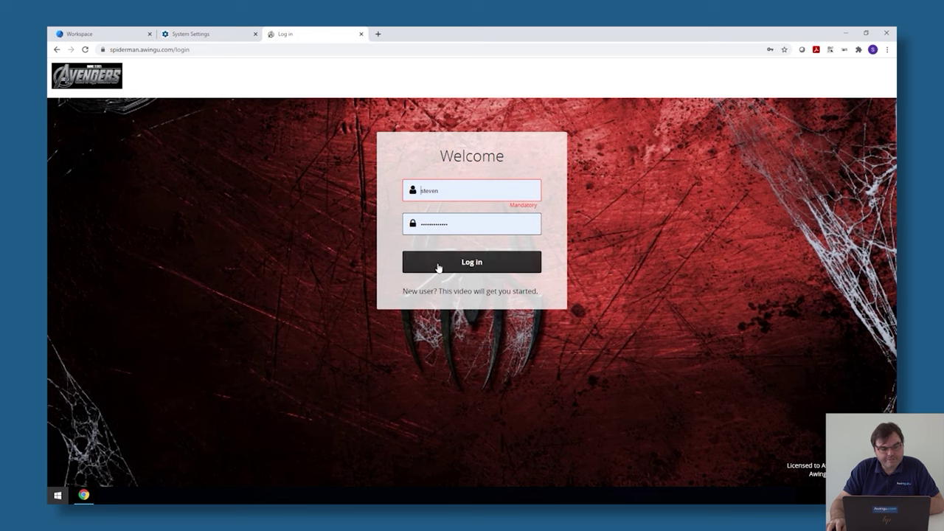
left_click(113, 34)
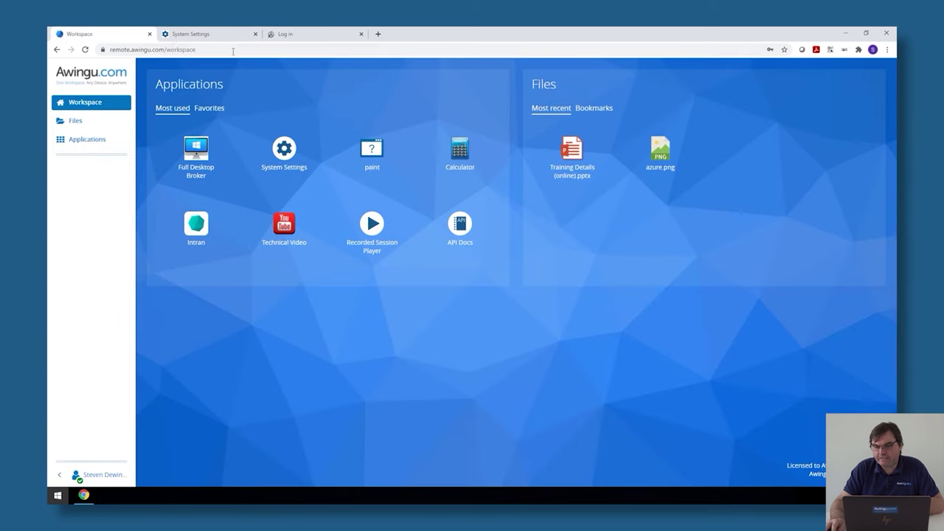
left_click(284, 37)
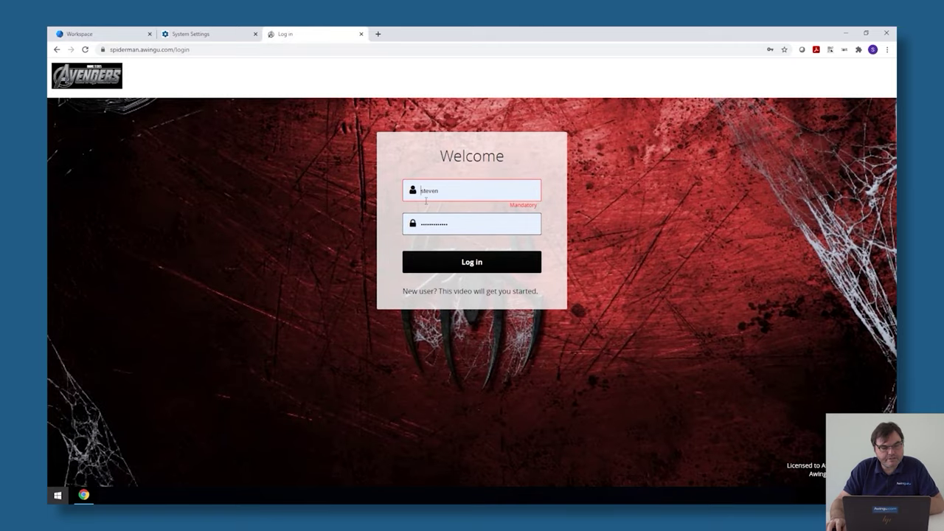
left_click(473, 263)
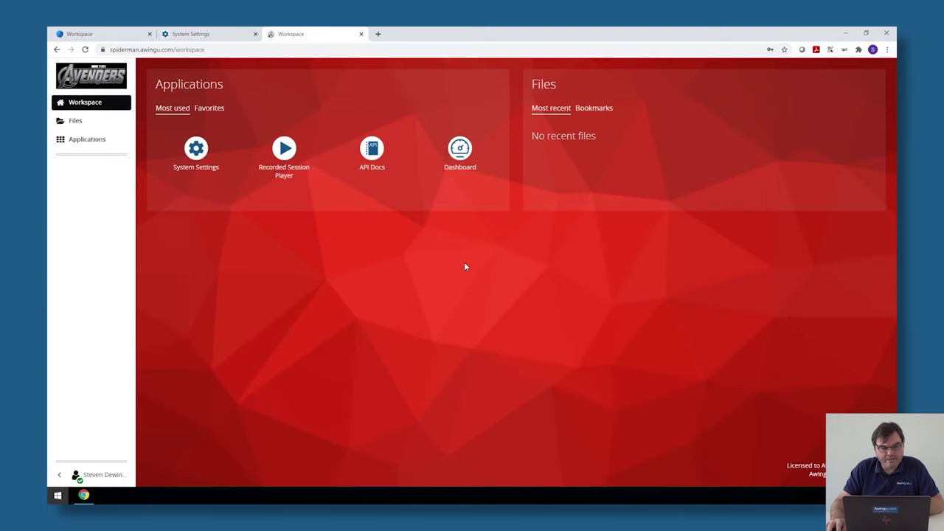
View SPIDERMAN's System Settings, then open its Dashboard and expand the active session
left_click(193, 164)
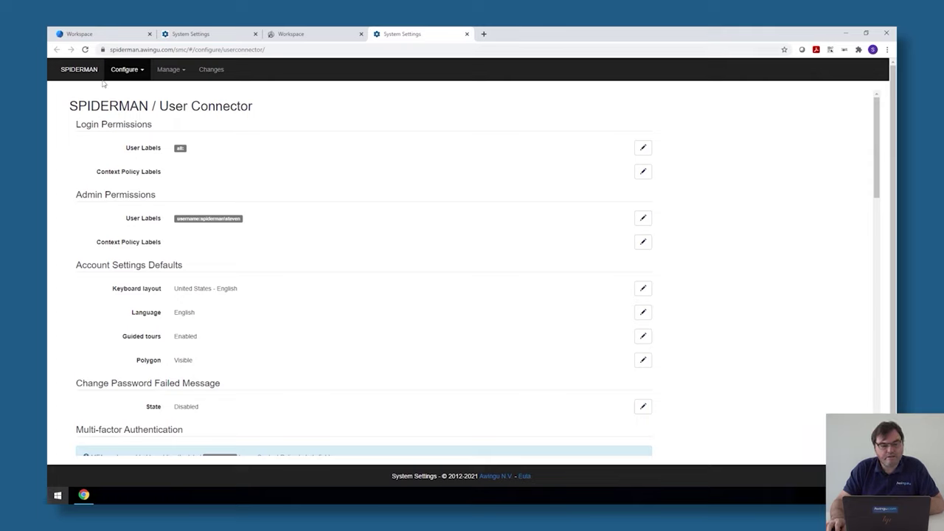
left_click(304, 35)
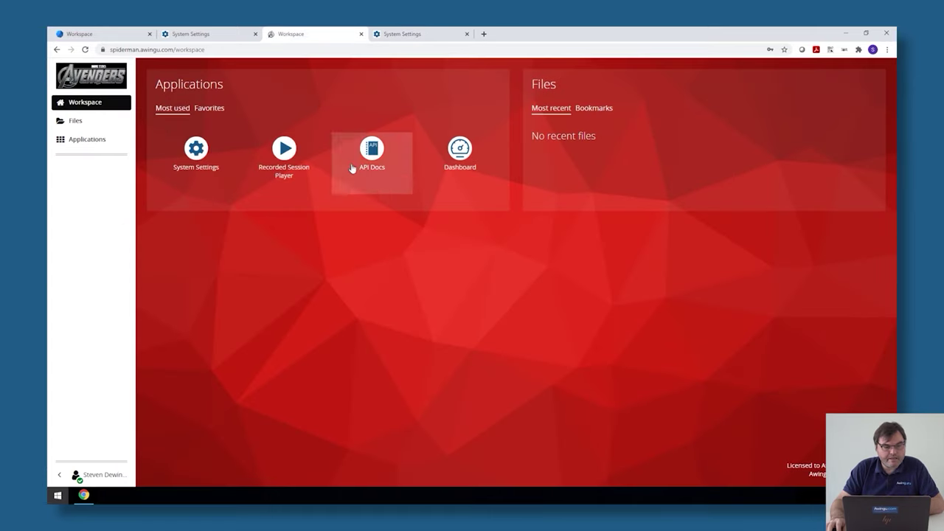
left_click(459, 150)
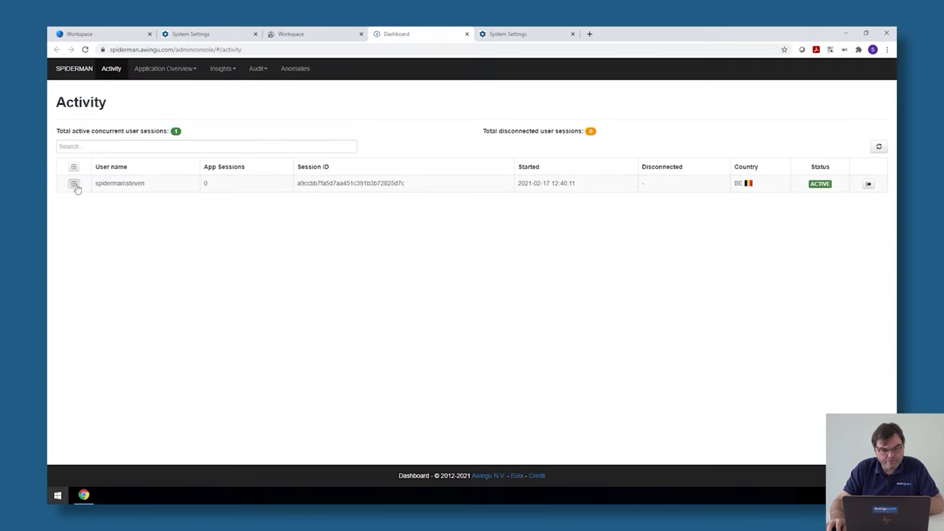
left_click(74, 183)
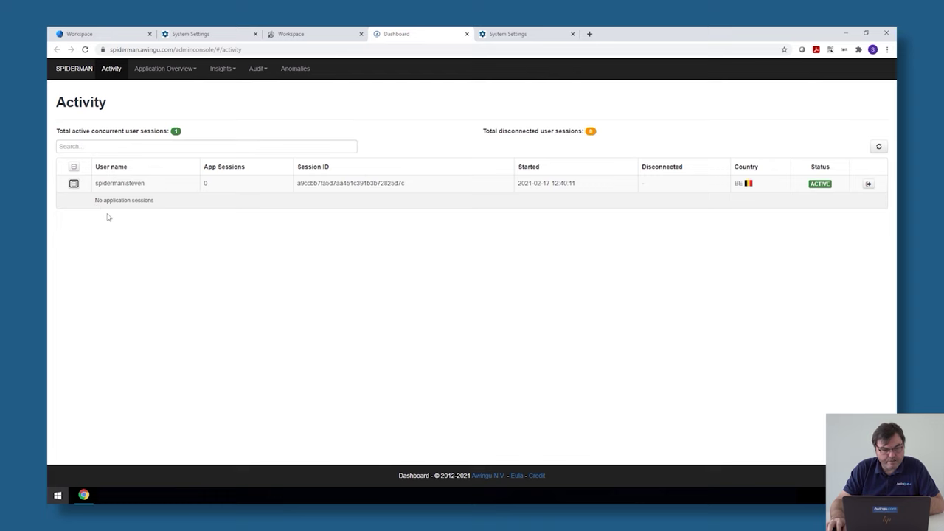
Show SPIDERMAN's User Sessions audit listing four sessions, then return to the main remote.awingu.com workspace
left_click(257, 67)
left_click(273, 87)
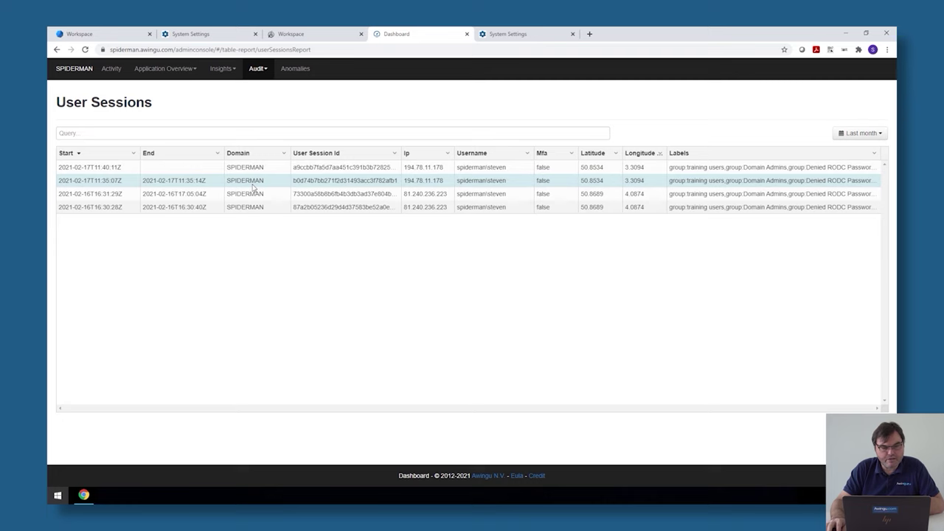
left_click(110, 36)
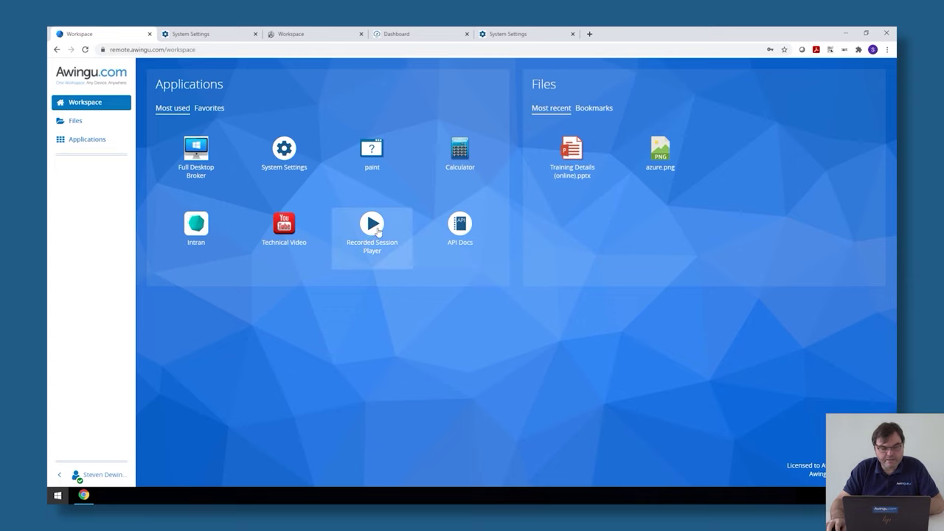
Open the main tenant's Dashboard from Applications and show its User Sessions audit
left_click(89, 144)
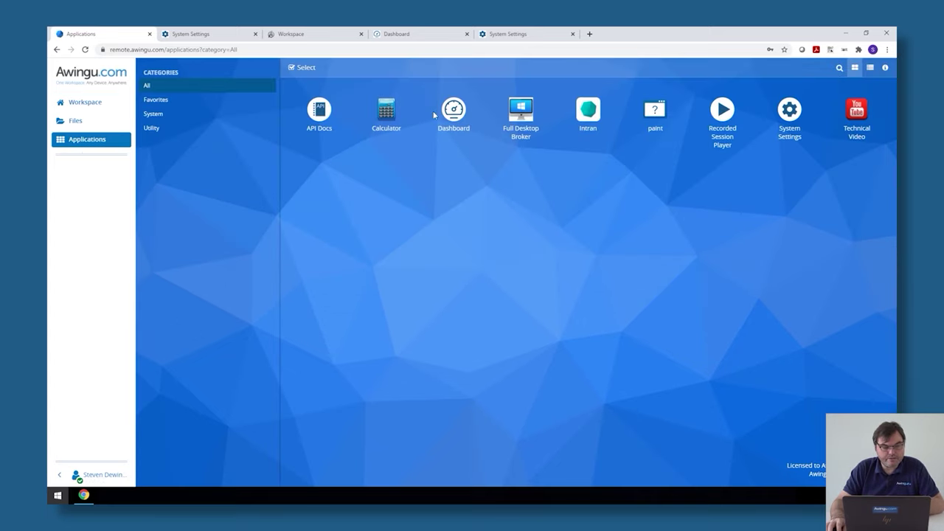
left_click(451, 114)
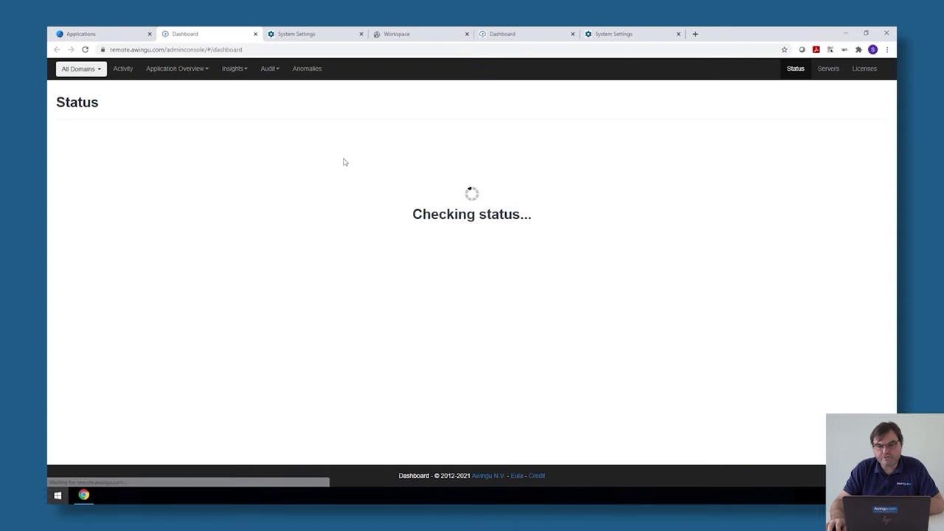
left_click(267, 69)
left_click(263, 88)
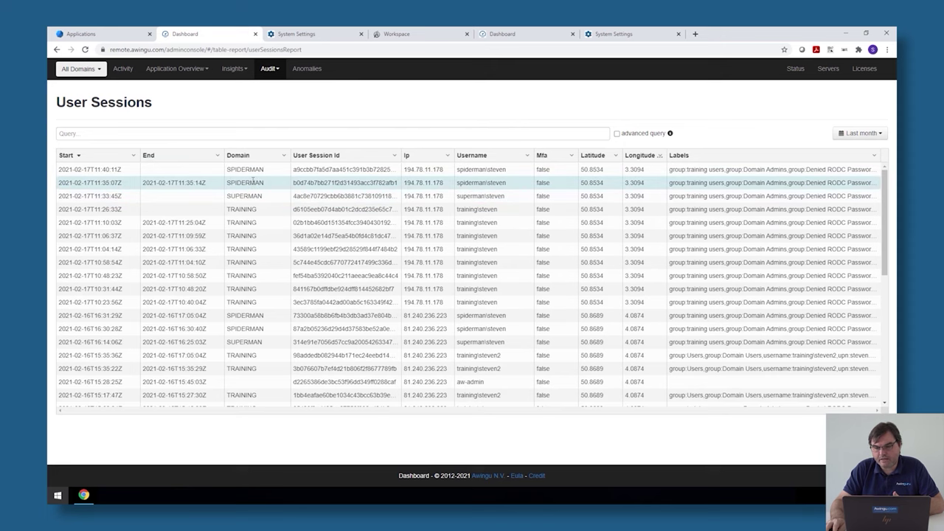
Filter to the SPIDERMAN domain and view the Named User and Peak Concurrent Sessions license charts
left_click(71, 70)
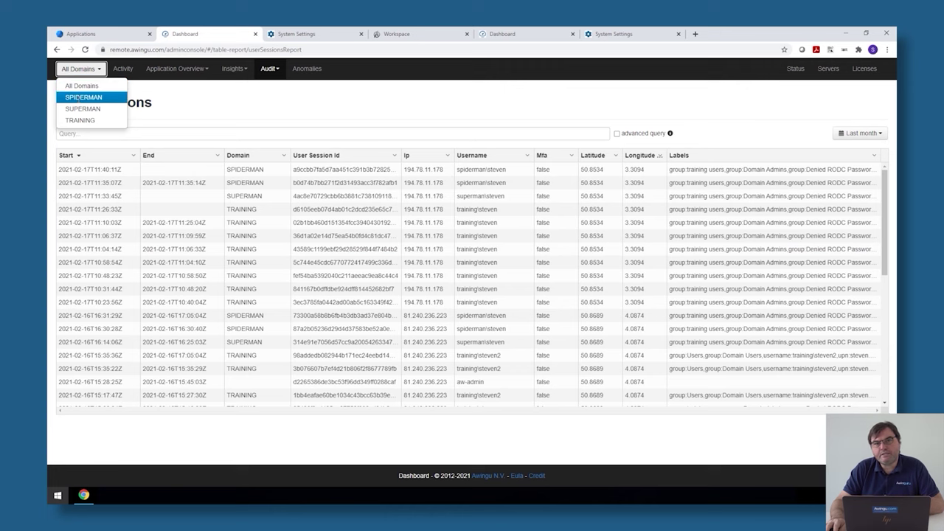
left_click(83, 97)
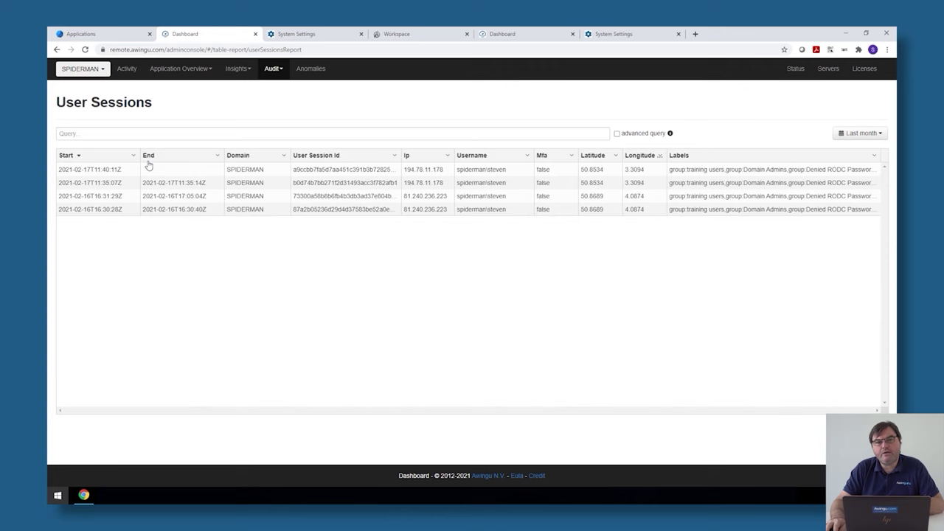
left_click(863, 74)
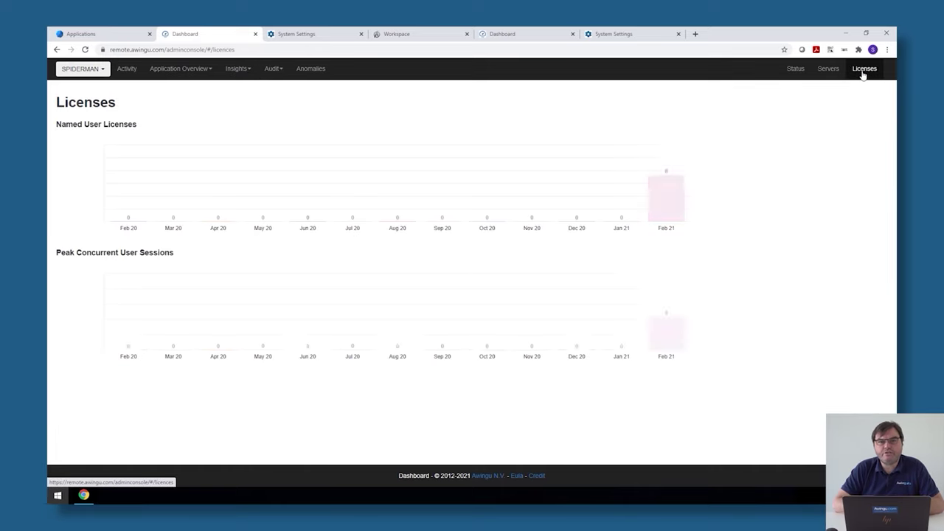
Show the dashboard's Servers page, listing node1 at 10.7.0.62 as Running
left_click(832, 69)
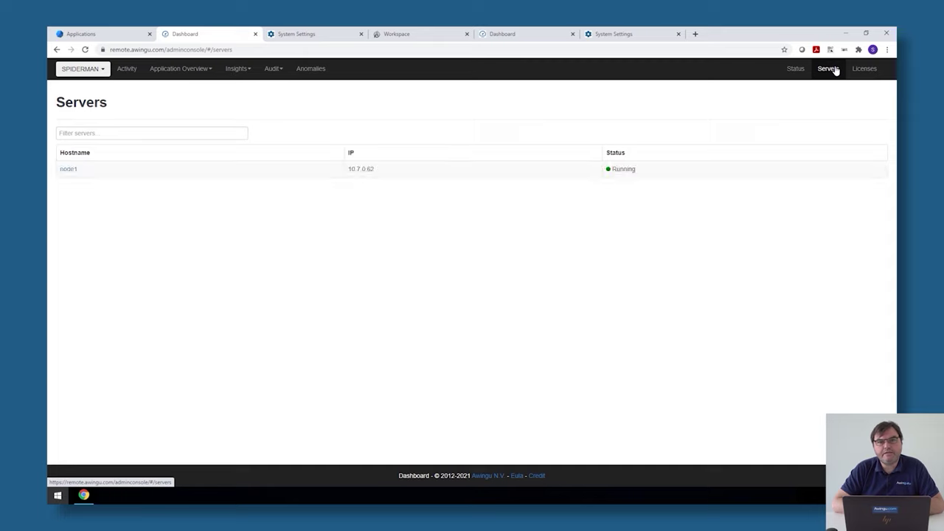